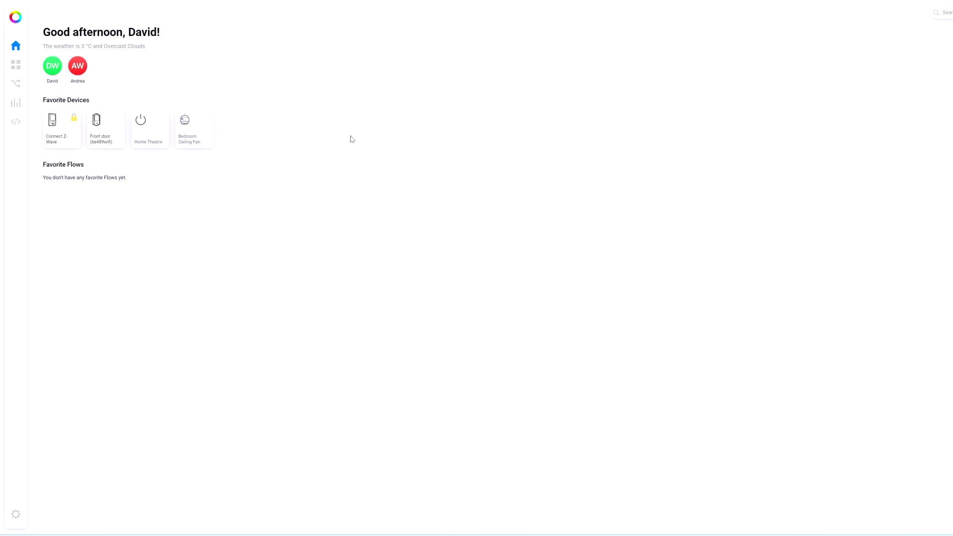
- Show the Homey home overview and briefly highlight part of the weather line
click(17, 47)
drag(58, 46, 96, 48)
click(193, 99)
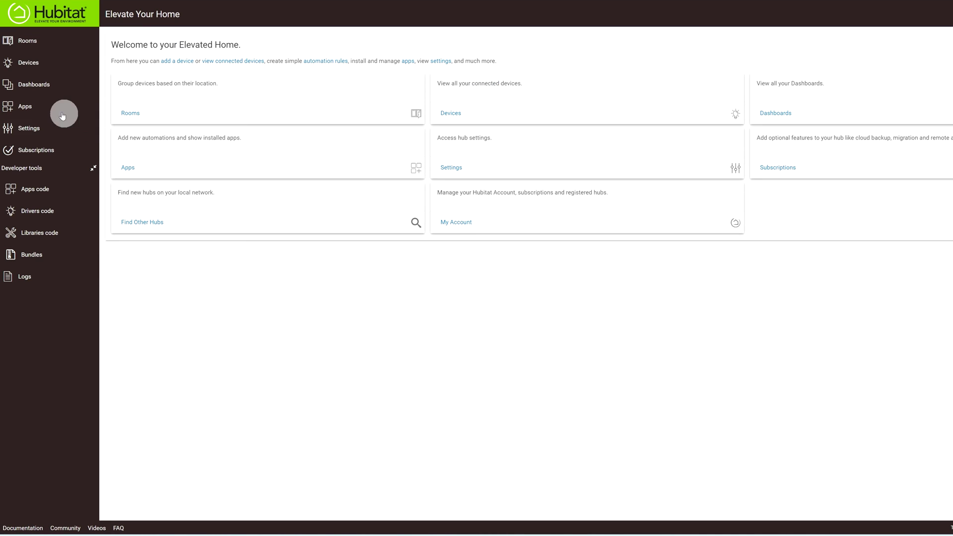
- Open Hubitat's Devices list showing each device's type, room, source and DNI
click(29, 63)
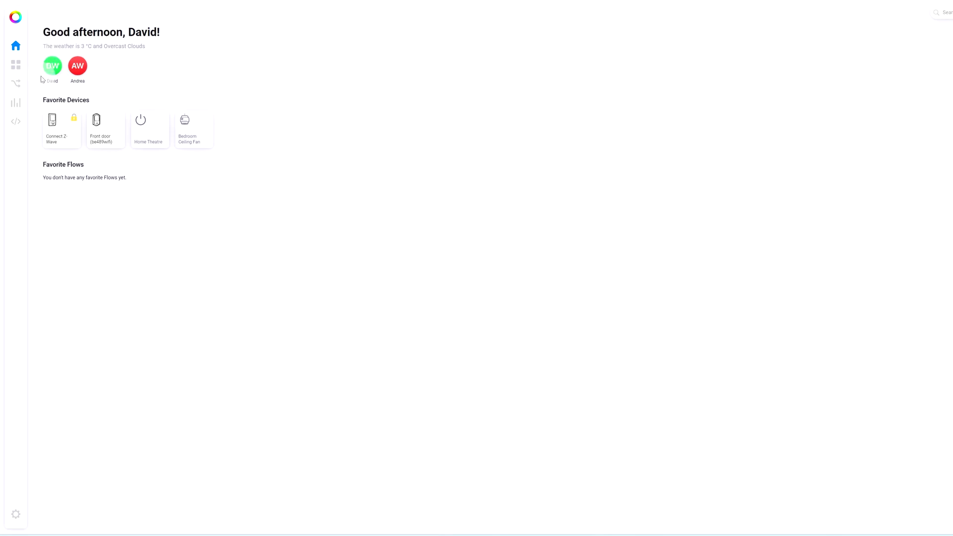
- Show Homey's devices grouped by zone, from Home and First Floor to Manland
click(16, 65)
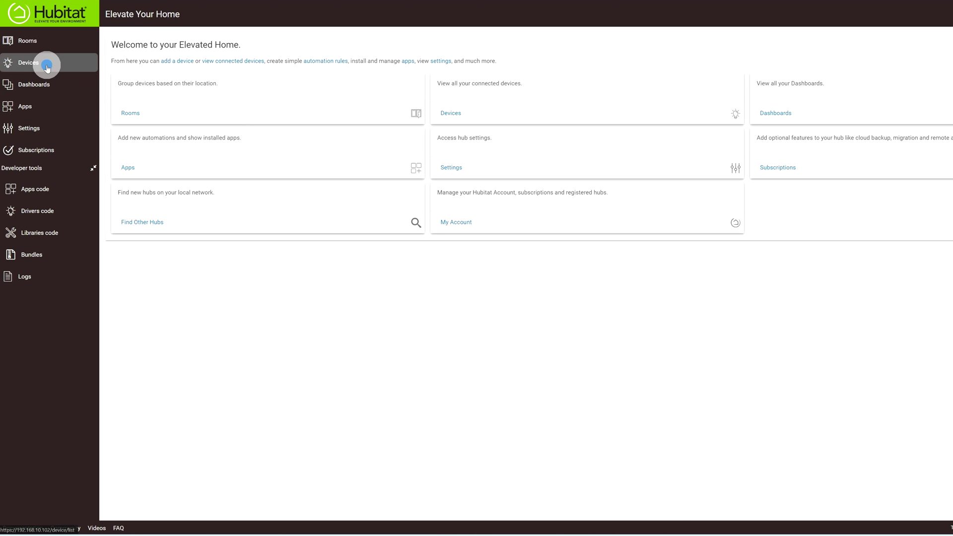
- Browse Hubitat's devices list, then open Rooms and expand and collapse the Garage row
click(47, 67)
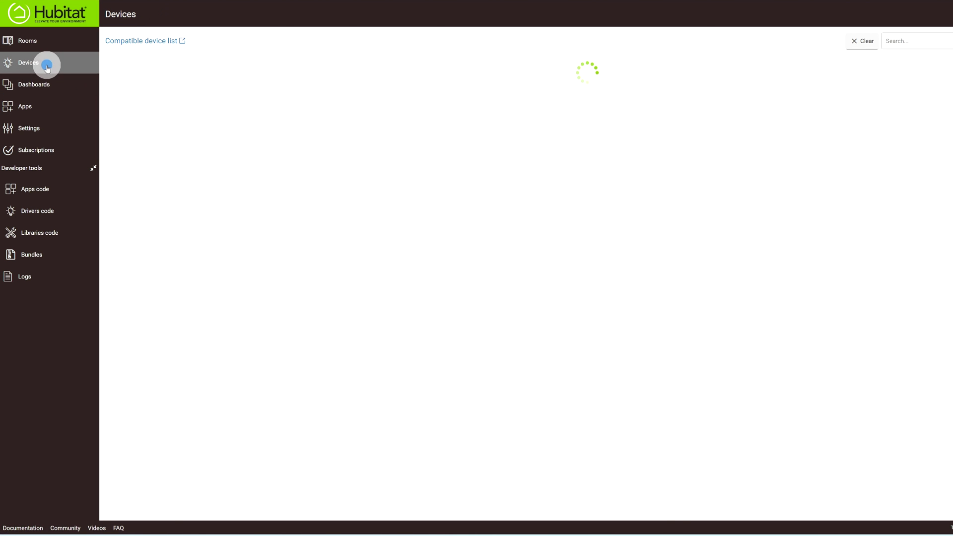
scroll(282, 479, down, 8)
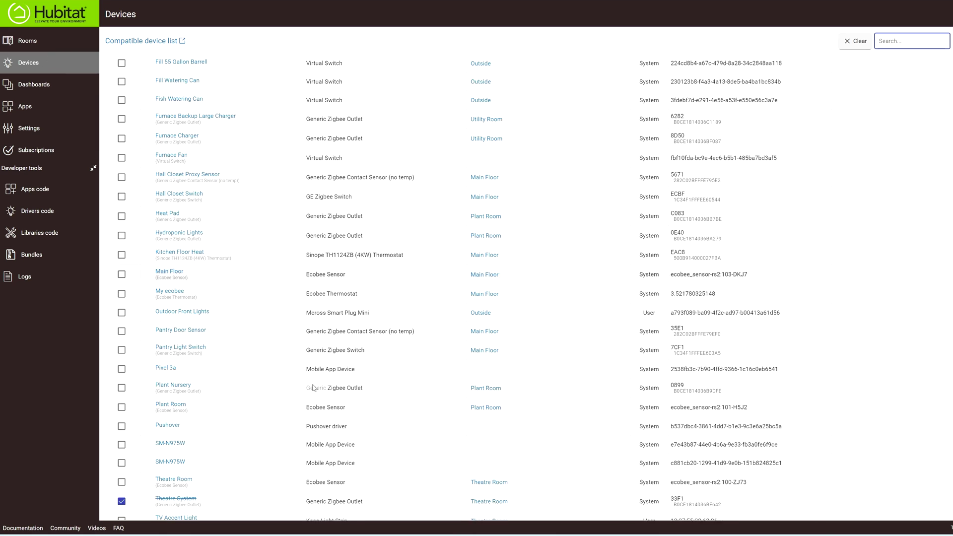
click(30, 42)
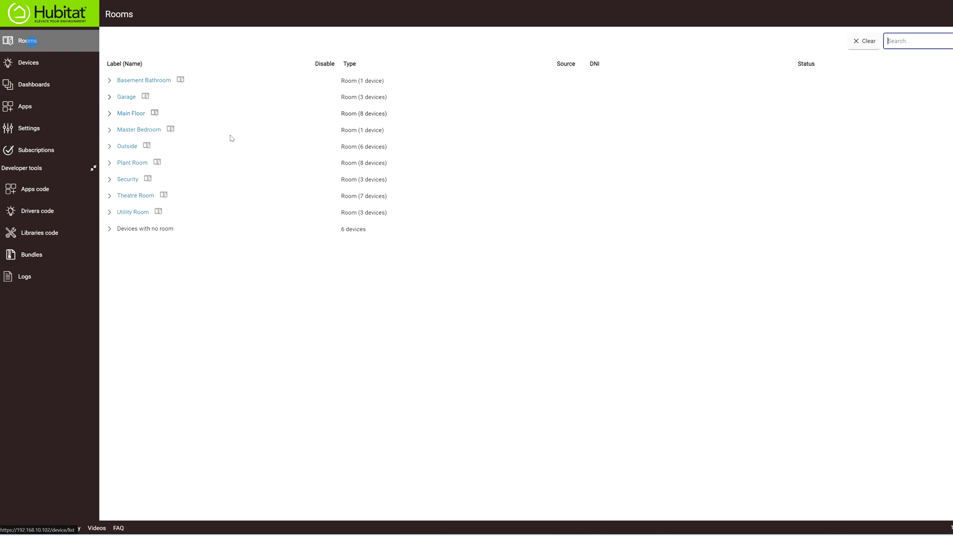
click(109, 98)
click(110, 97)
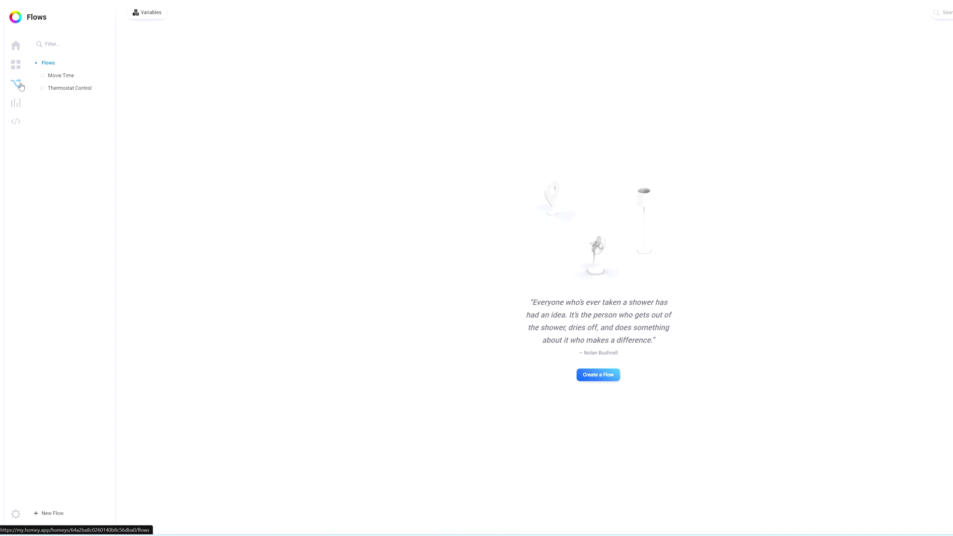
- Open the Thermostat Control flow and pan across its triggers, temperature conditions and actions
click(68, 91)
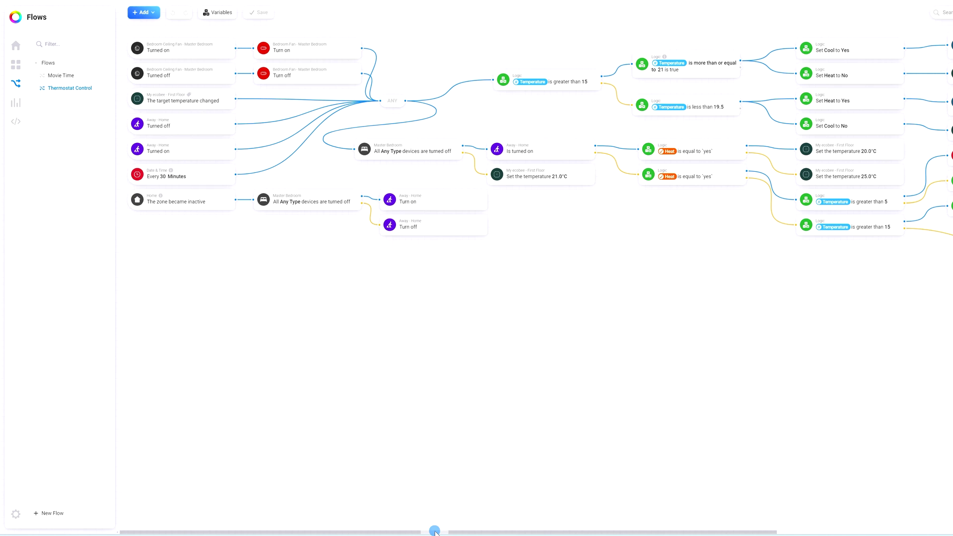
scroll(435, 531, right, 10)
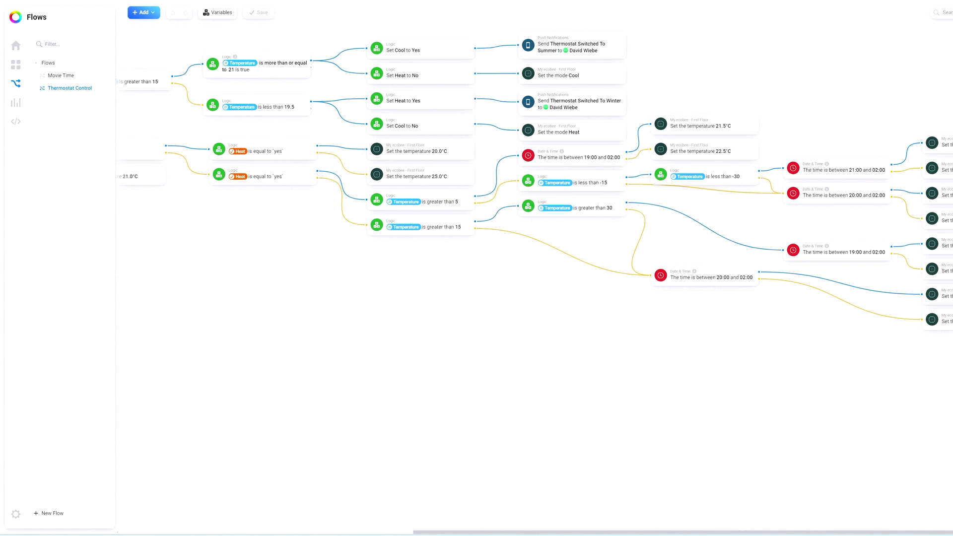
scroll(535, 286, left, 10)
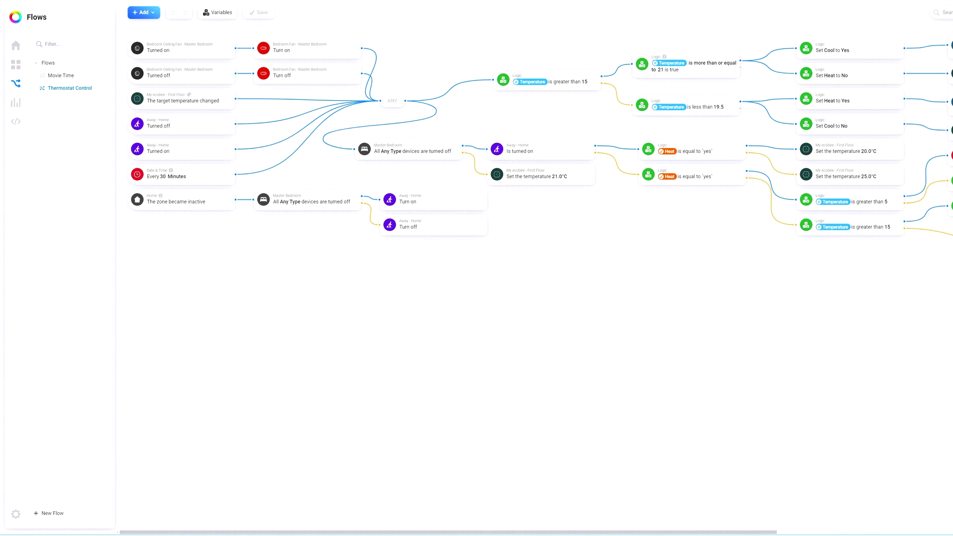
drag(586, 533, 855, 525)
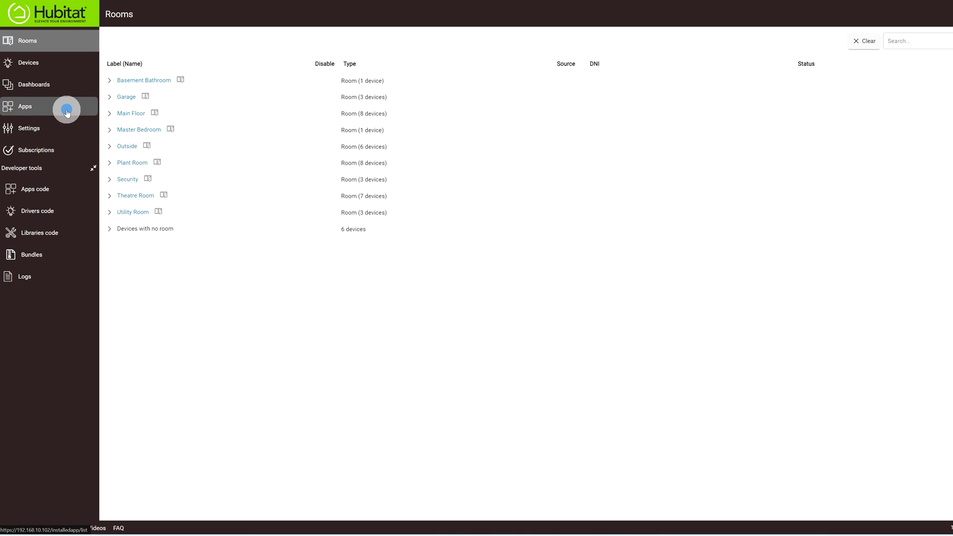
- In Hubitat Apps, enable the Thermostat Control Winter rule by unticking Disable
click(67, 111)
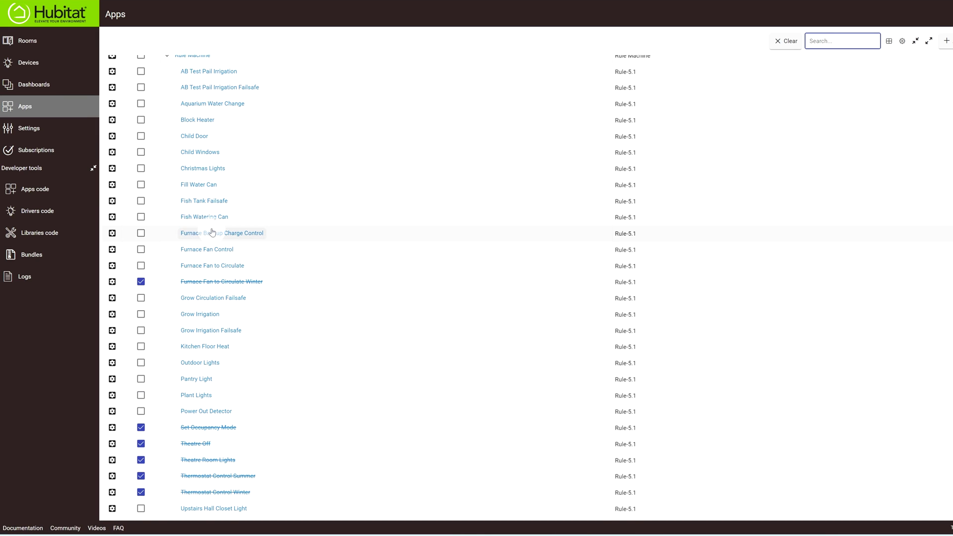
scroll(209, 233, up, 3)
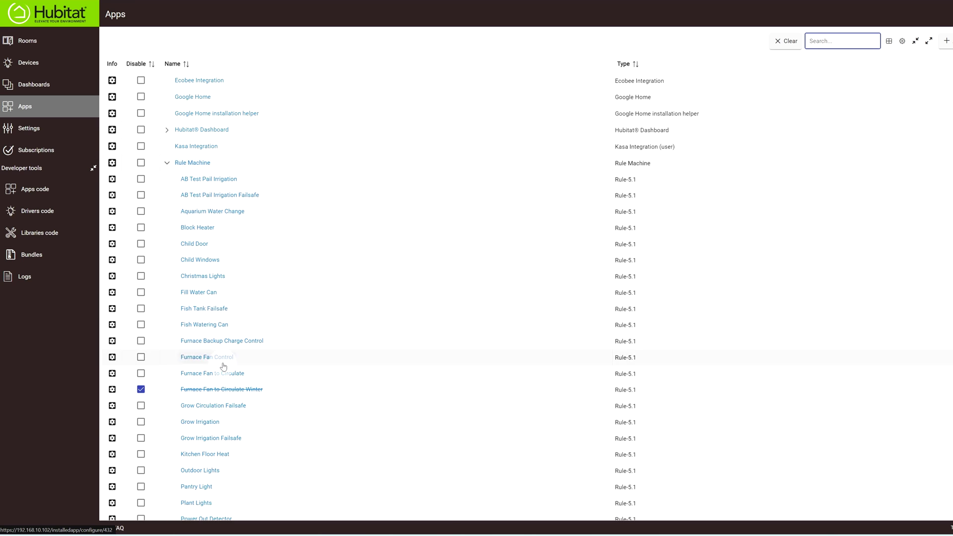
scroll(224, 366, down, 3)
click(141, 423)
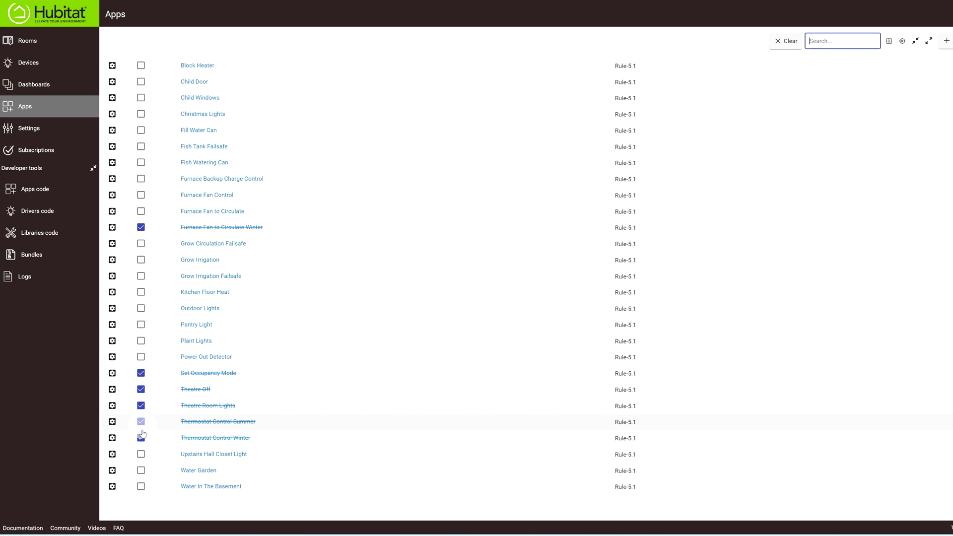
- Review the Thermostat Control Winter rule, then return to the Apps list
click(199, 438)
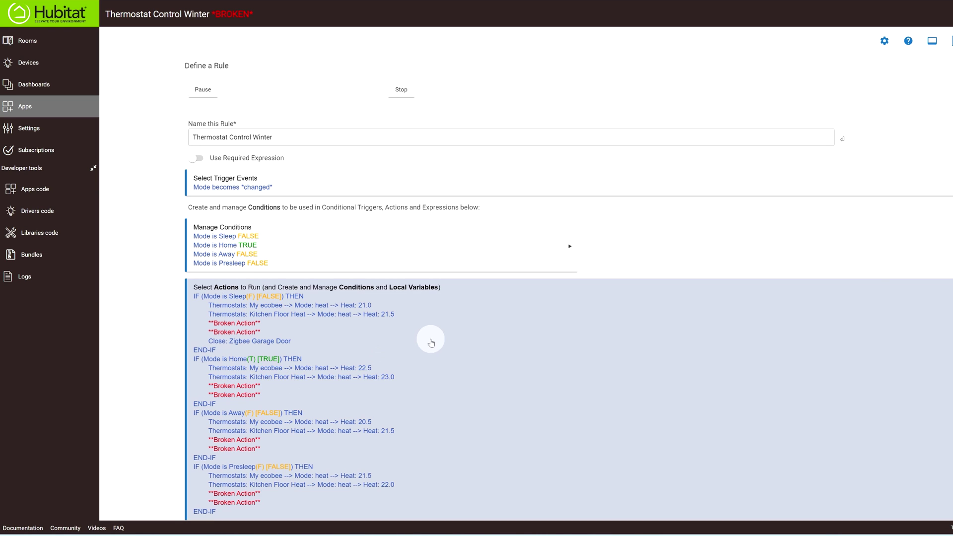
scroll(430, 397, down, 3)
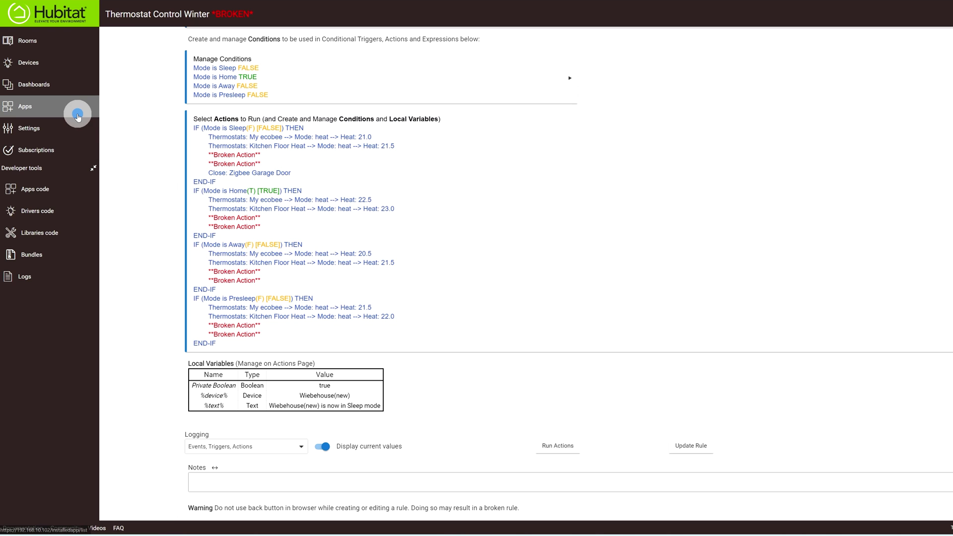
click(77, 116)
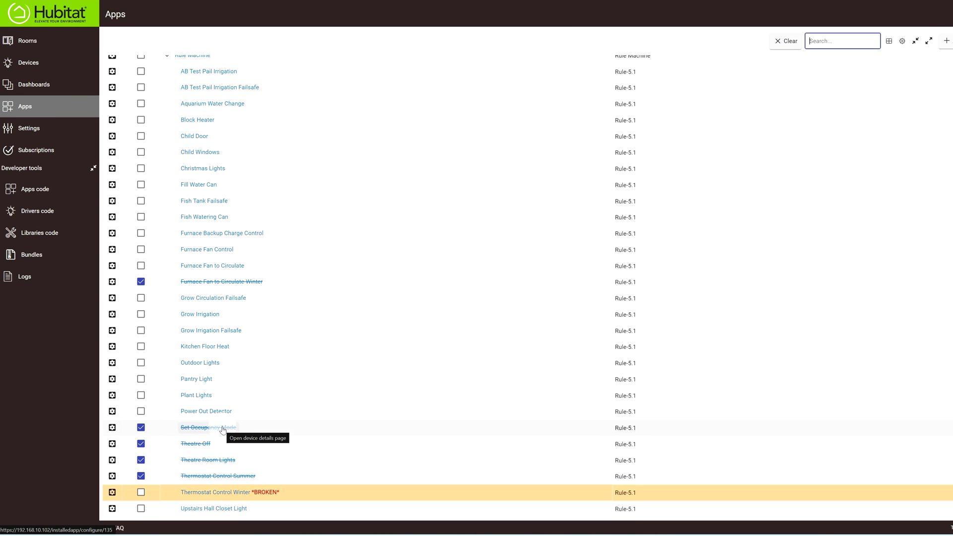
- Glance at Thermostat Control Summer, open Furnace Fan Control, then Homey's Movie Time flow
click(186, 476)
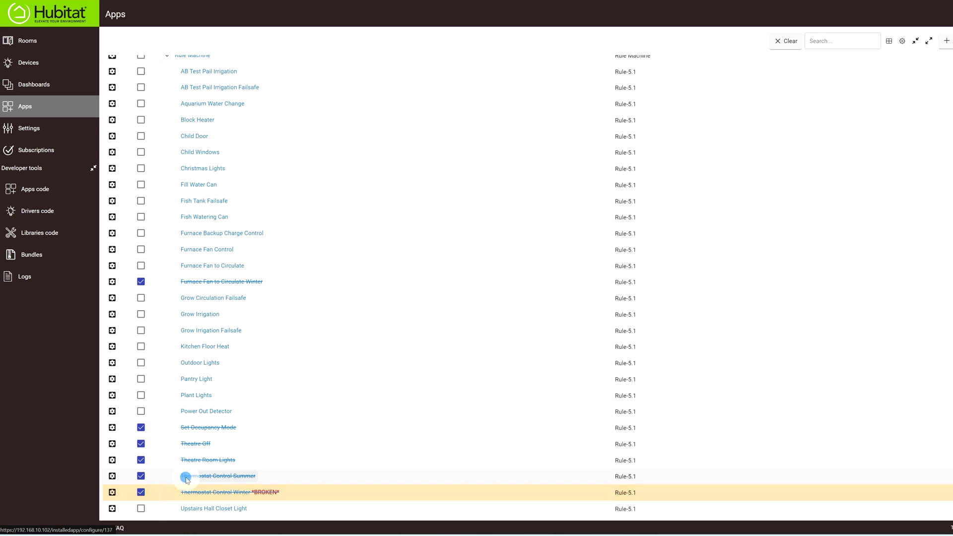
key(alt+Left)
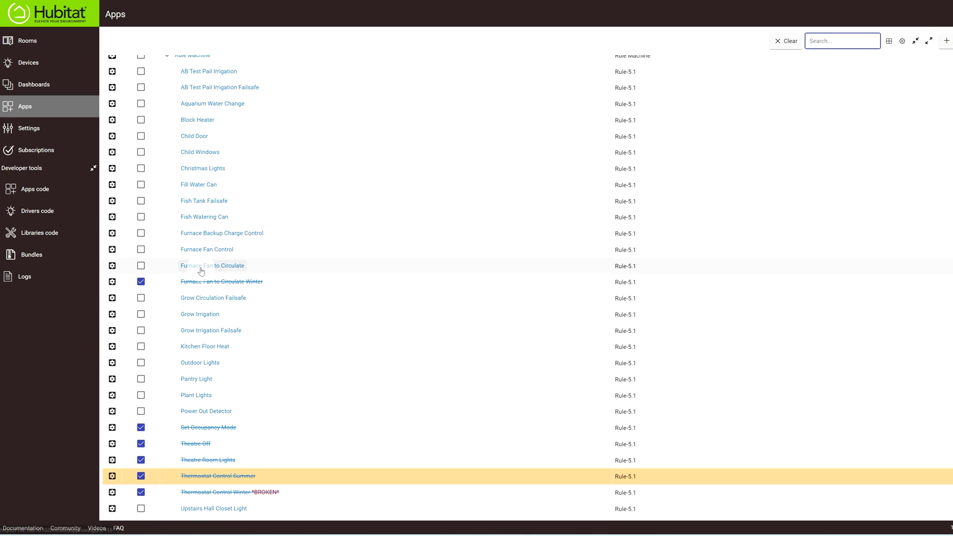
click(195, 249)
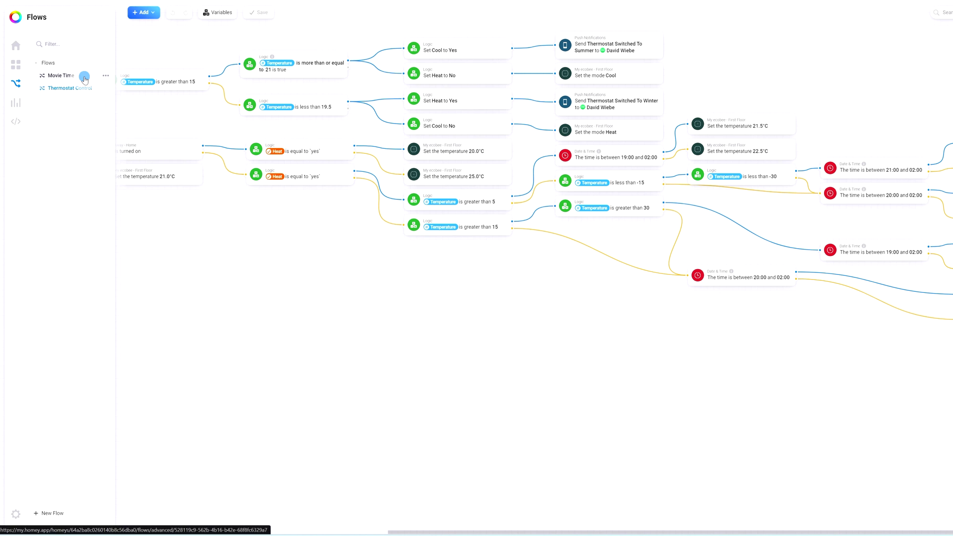
click(82, 77)
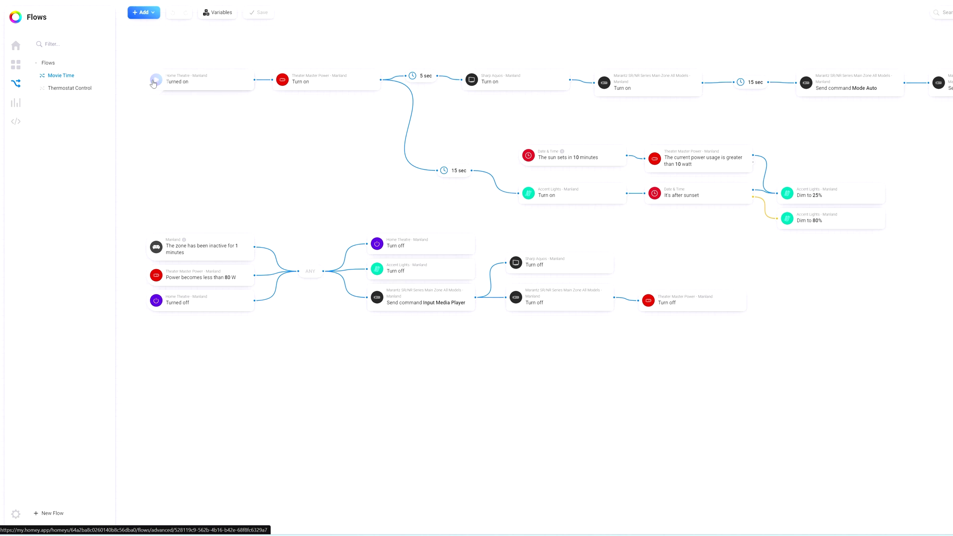
click(290, 84)
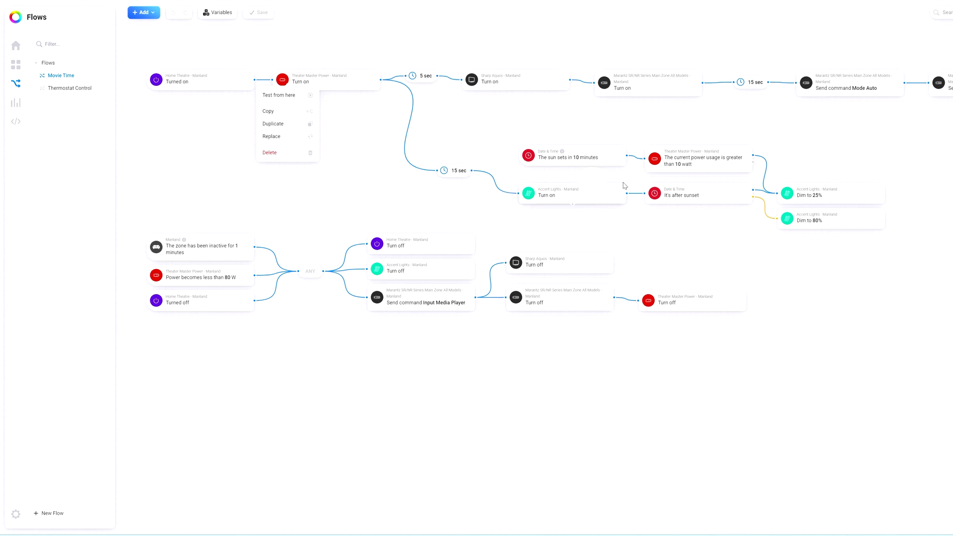
click(821, 314)
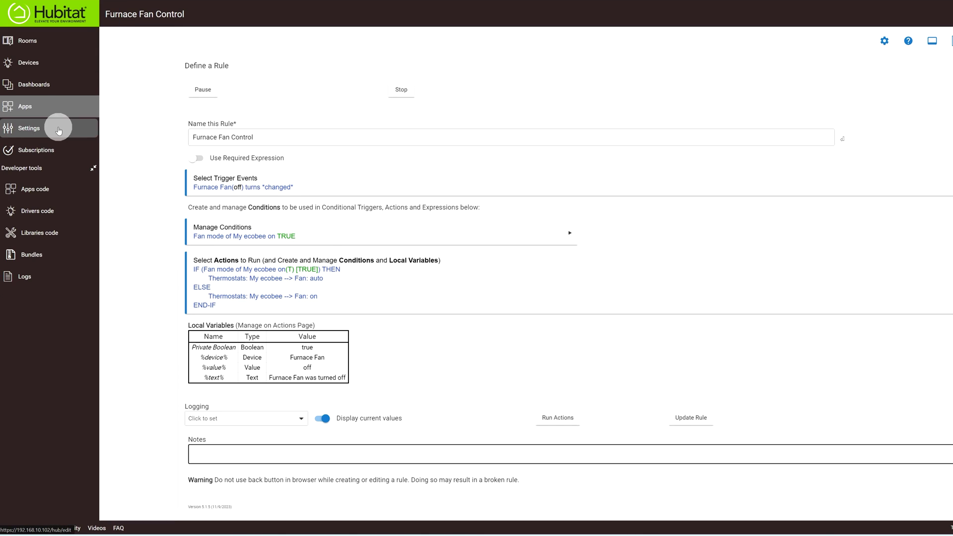
- Switch from the Furnace Fan Control rule to Hubitat's full Devices list
click(30, 65)
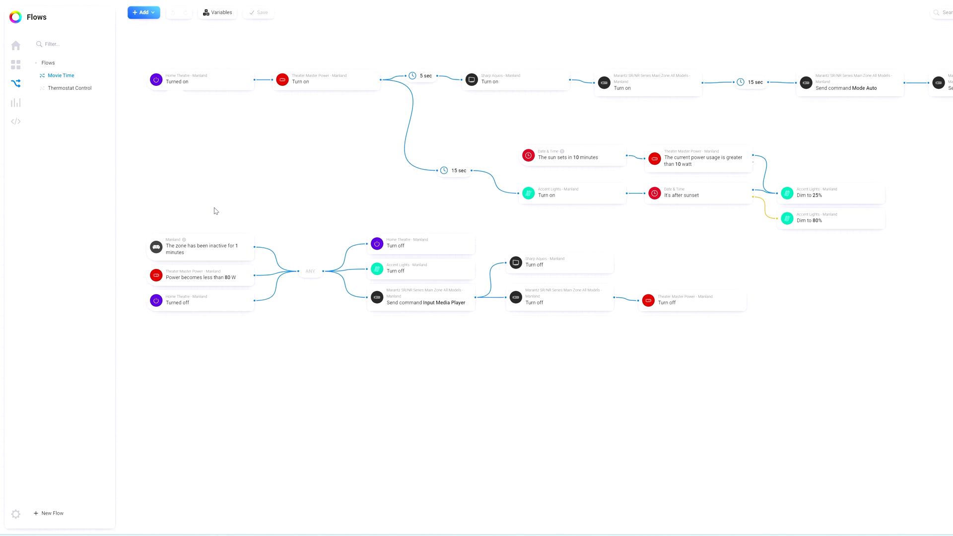
- Switch Homey from the Movie Time flow to the zone-grouped Devices overview
click(13, 67)
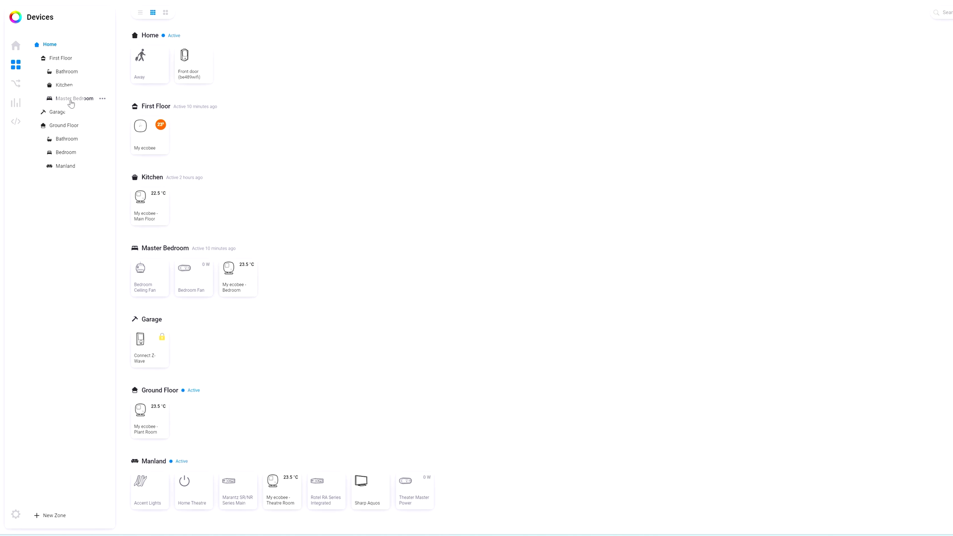
- Chart Accent Lights power usage in Insights, glance at Settings, and return to Insights
click(16, 106)
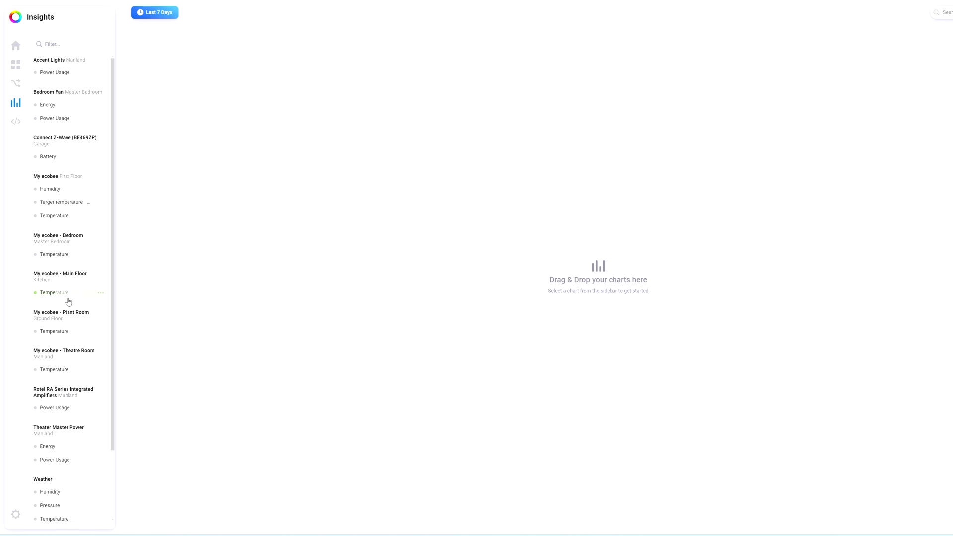
click(54, 79)
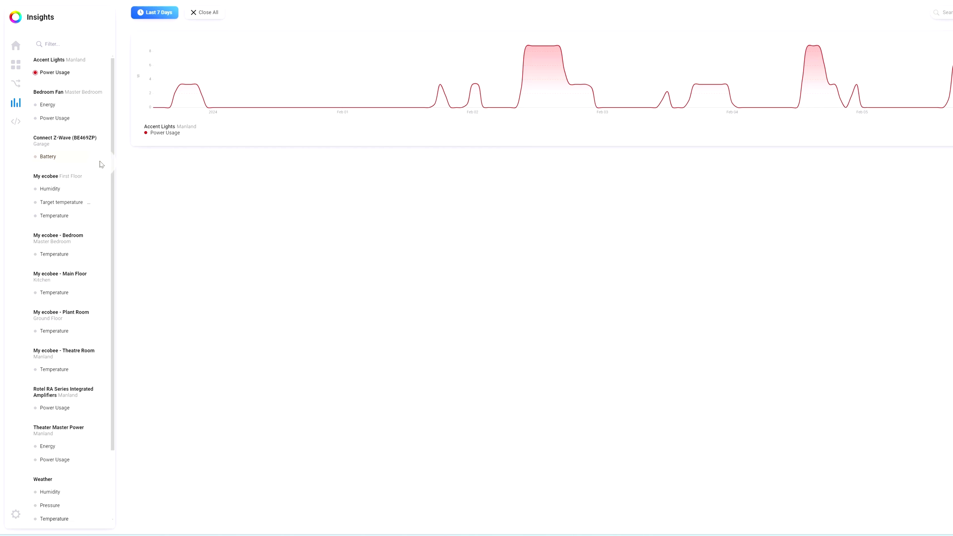
click(16, 514)
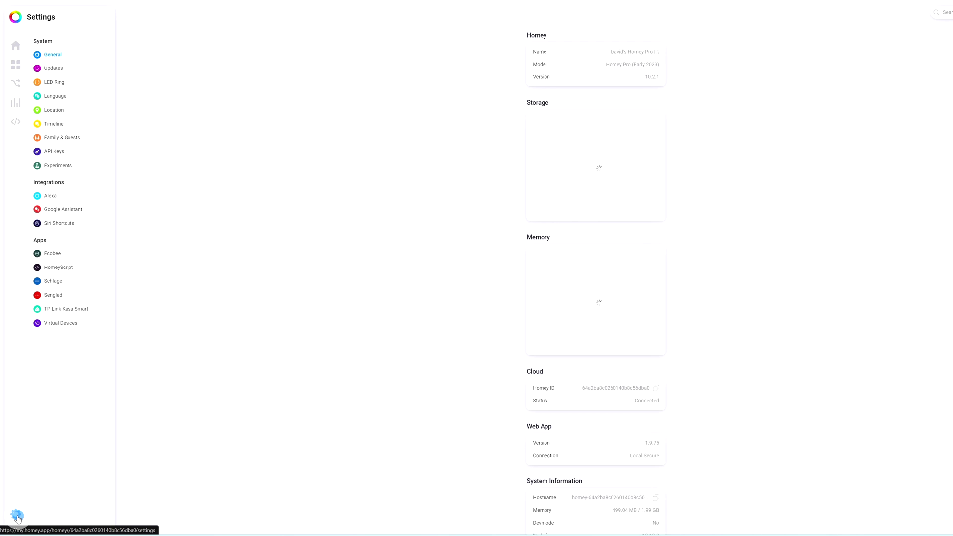
click(16, 102)
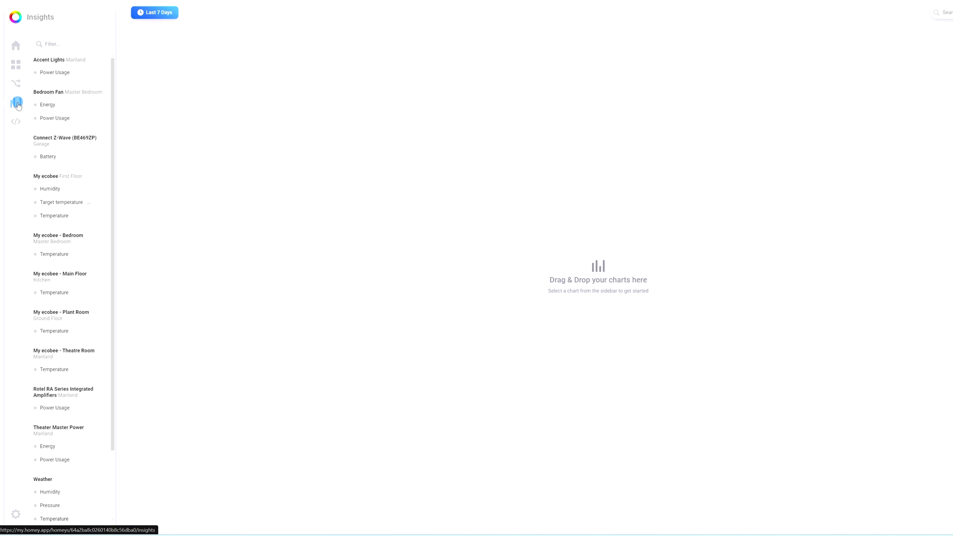
- Add the CPU Clock, CPU Load, CPU Temperature and Undervoltage Ratio charts
scroll(91, 501, down, 3)
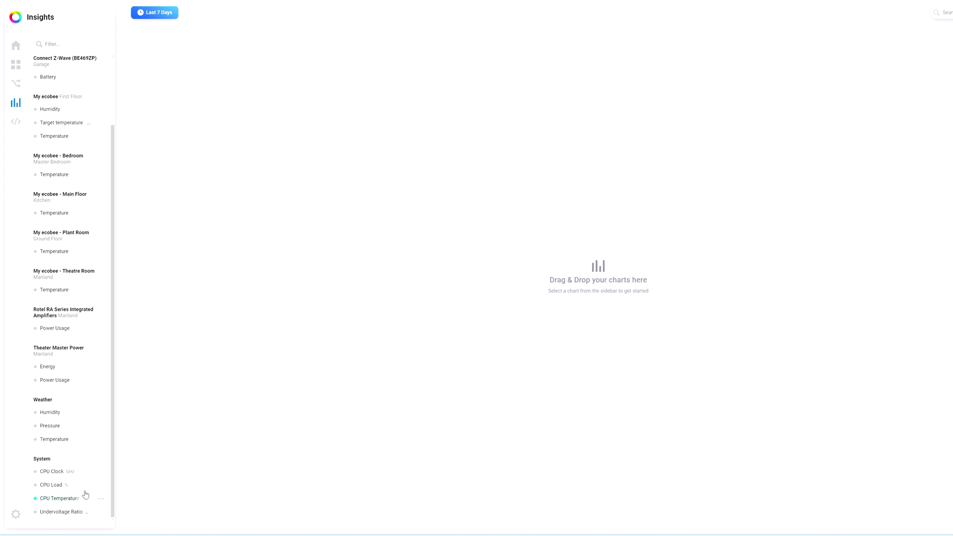
click(50, 475)
click(48, 487)
click(46, 496)
click(47, 513)
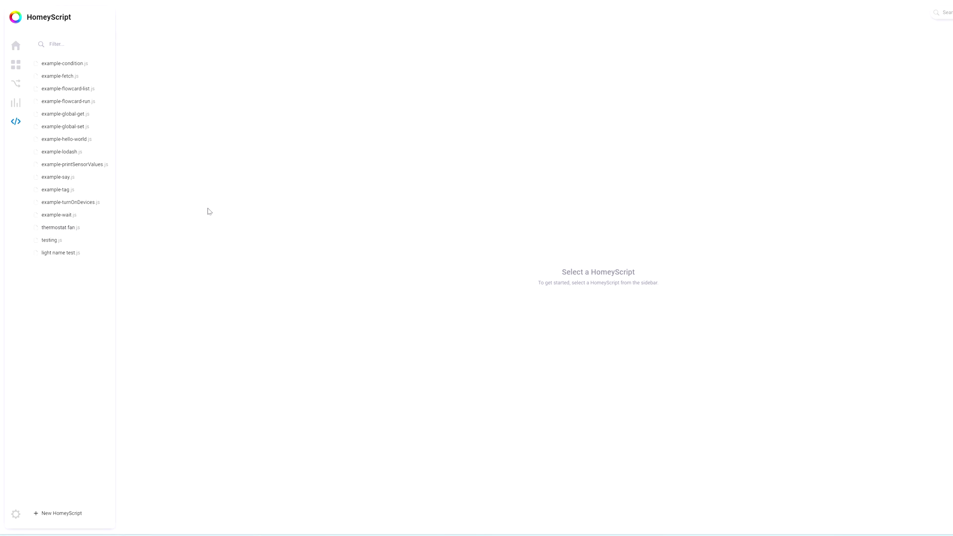
- View the example-hello-world.js HomeyScript code, then open Hubitat's Dashboard of device switch tiles
click(85, 139)
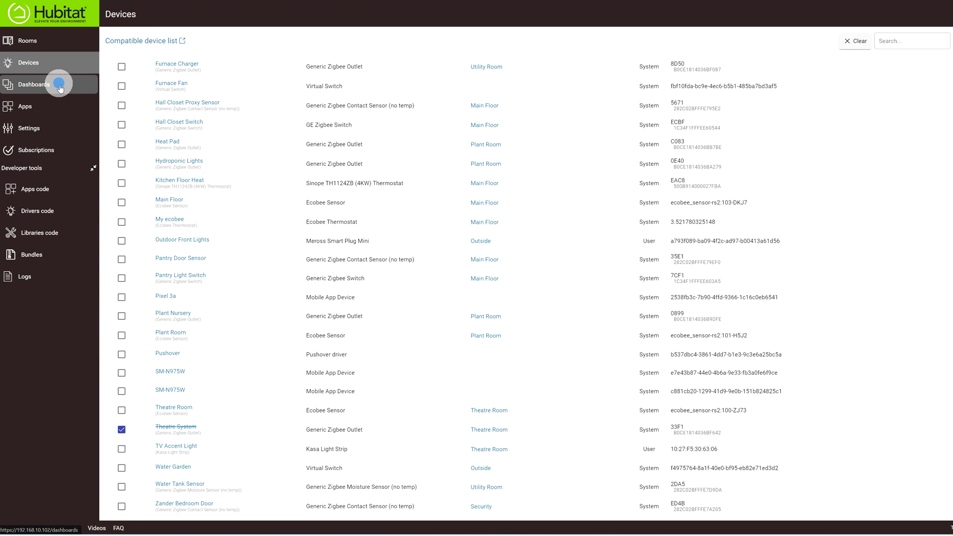
click(60, 82)
click(168, 70)
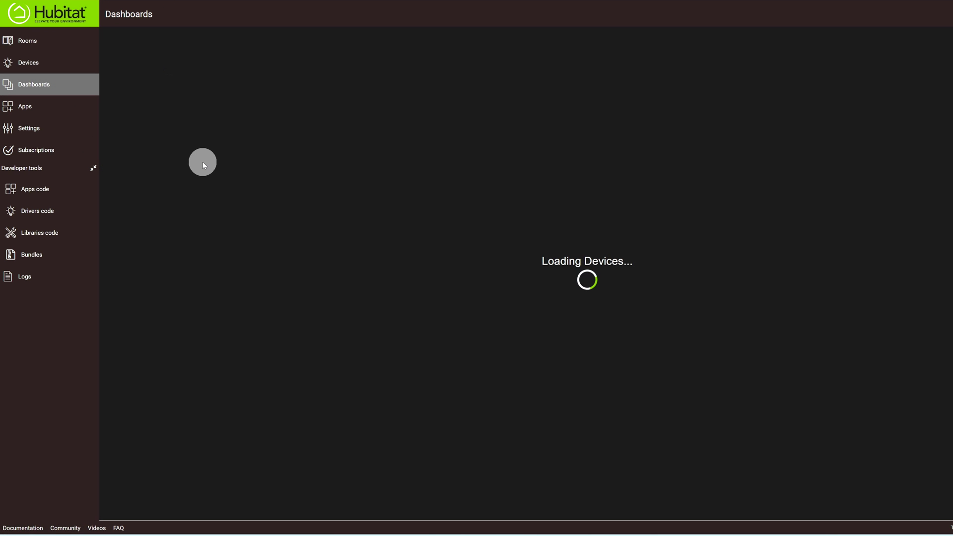